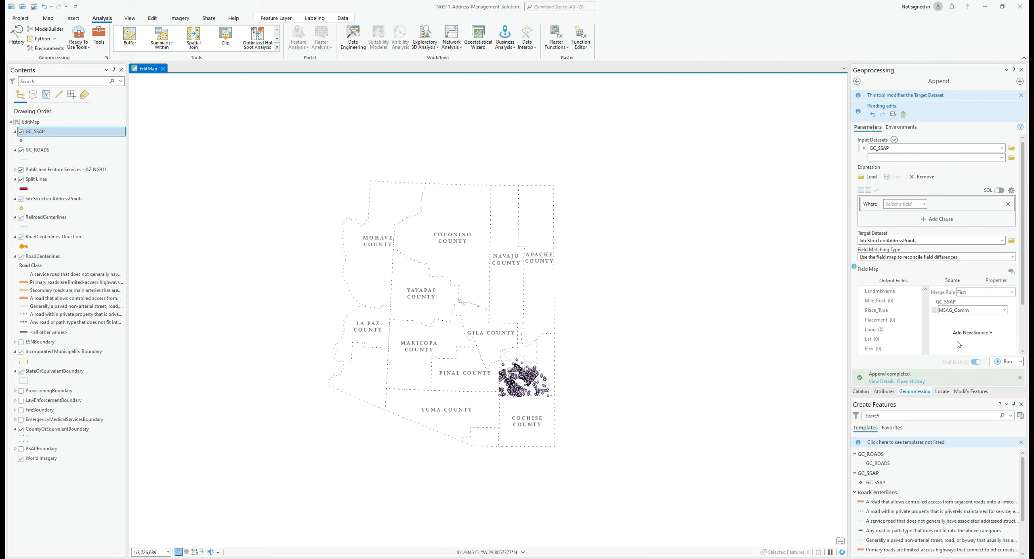
Hide the GC_SSAP layer and examine the SiteStructureAddressPoints along East Ceairra Linda Road in Graham County.
click(21, 132)
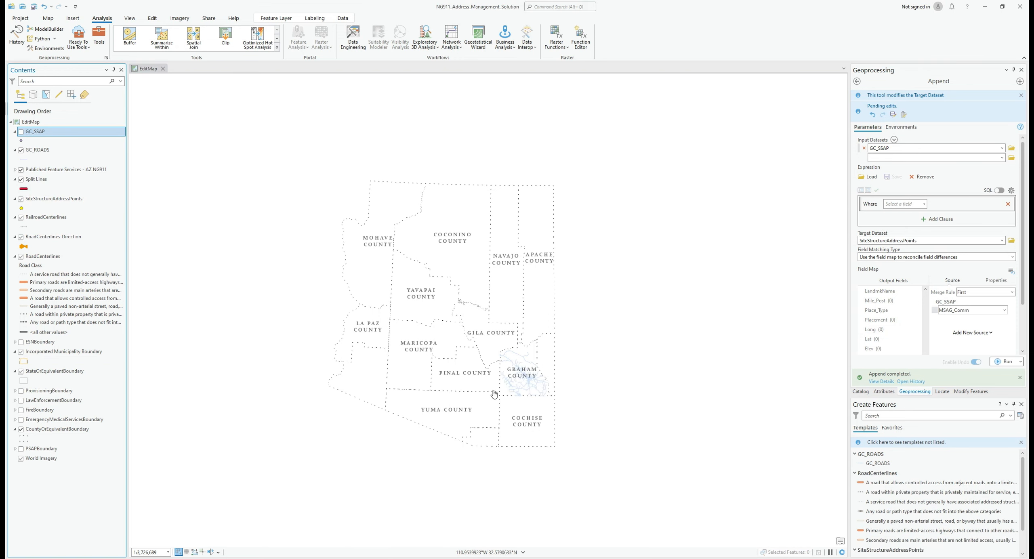
scroll(524, 392, up, 5)
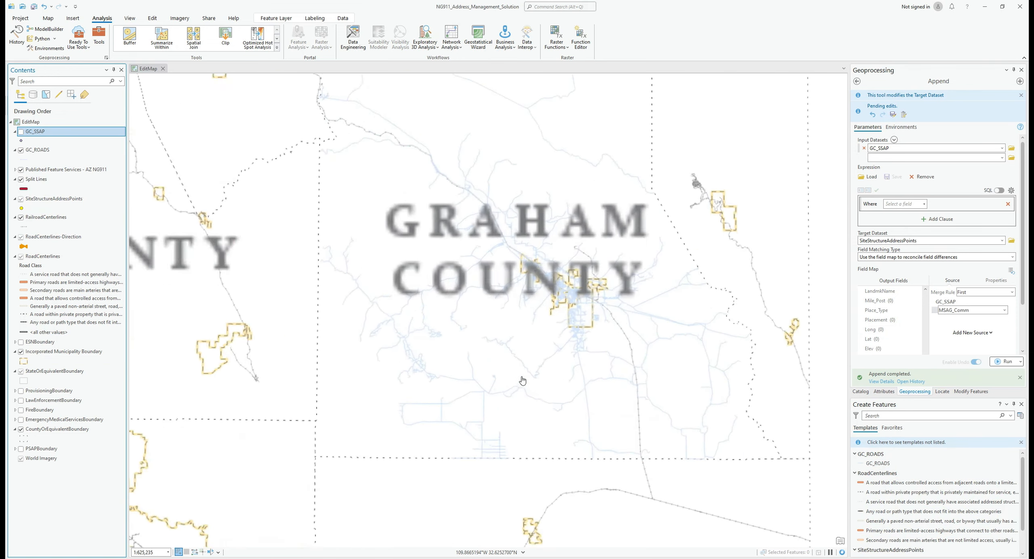
scroll(646, 273, up, 3)
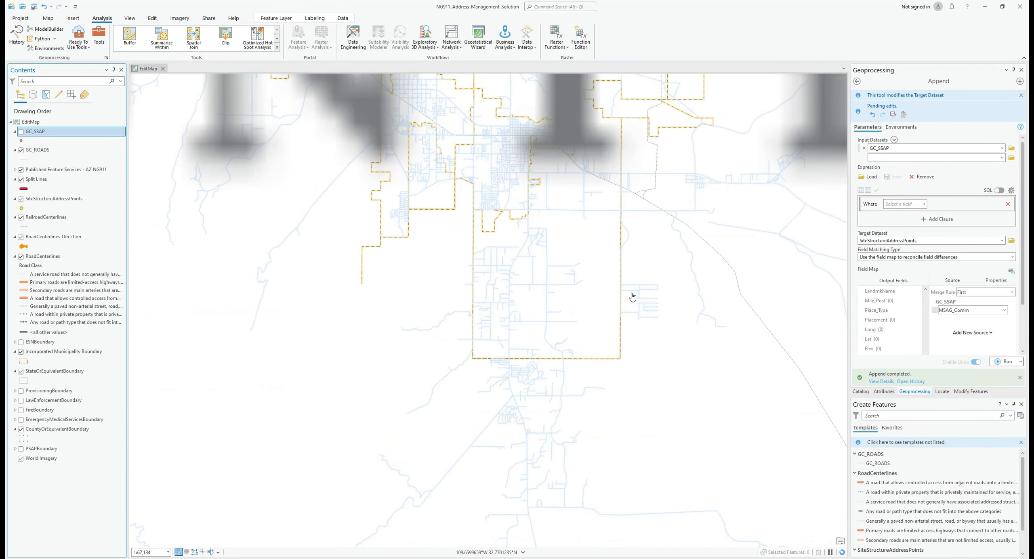
scroll(633, 297, up, 3)
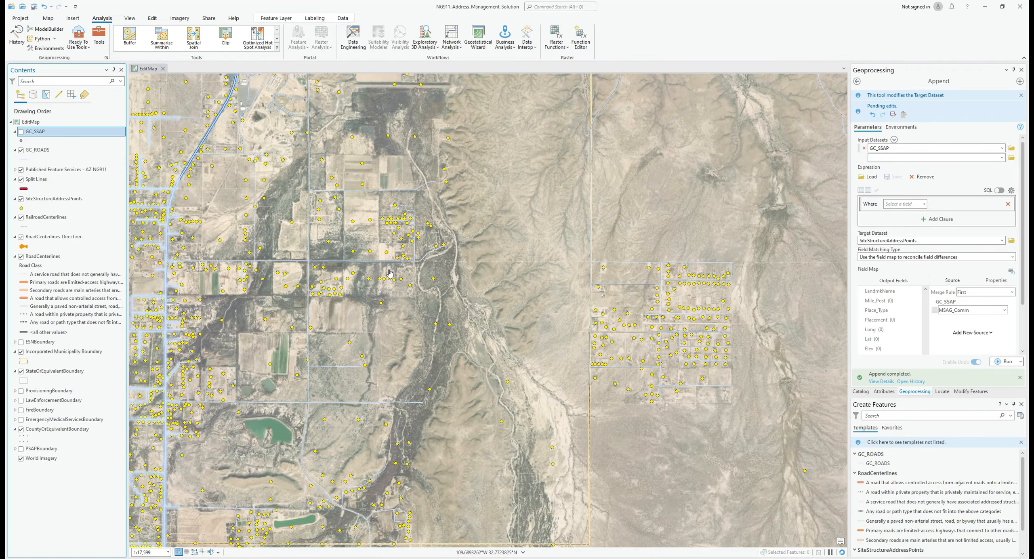
scroll(389, 274, up, 3)
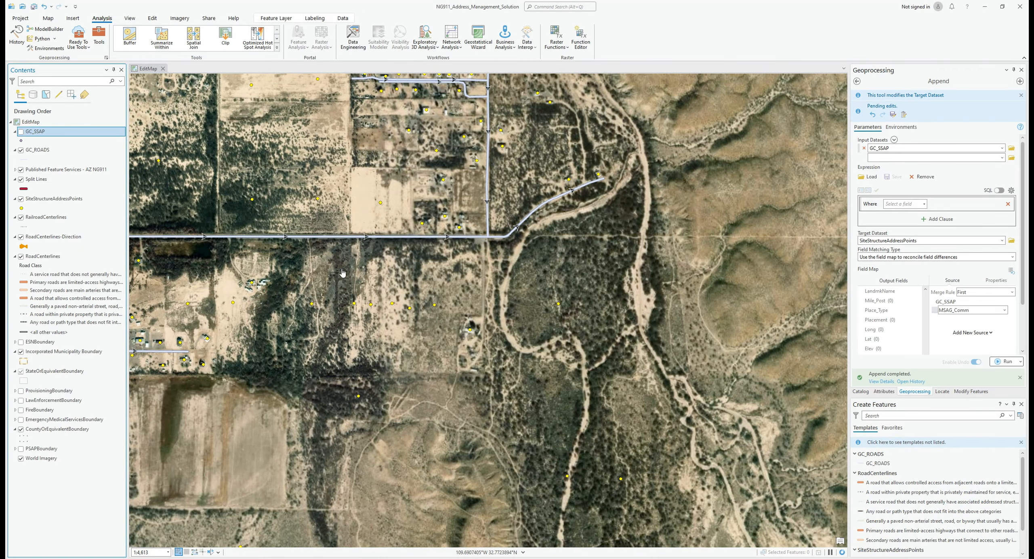
drag(293, 315, 452, 329)
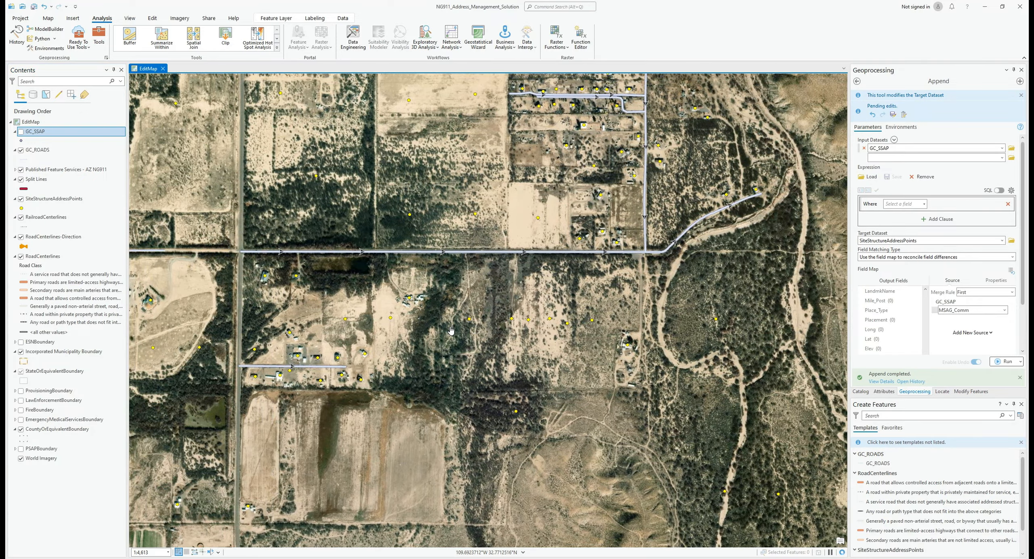
scroll(338, 385, up, 1)
scroll(338, 387, up, 1)
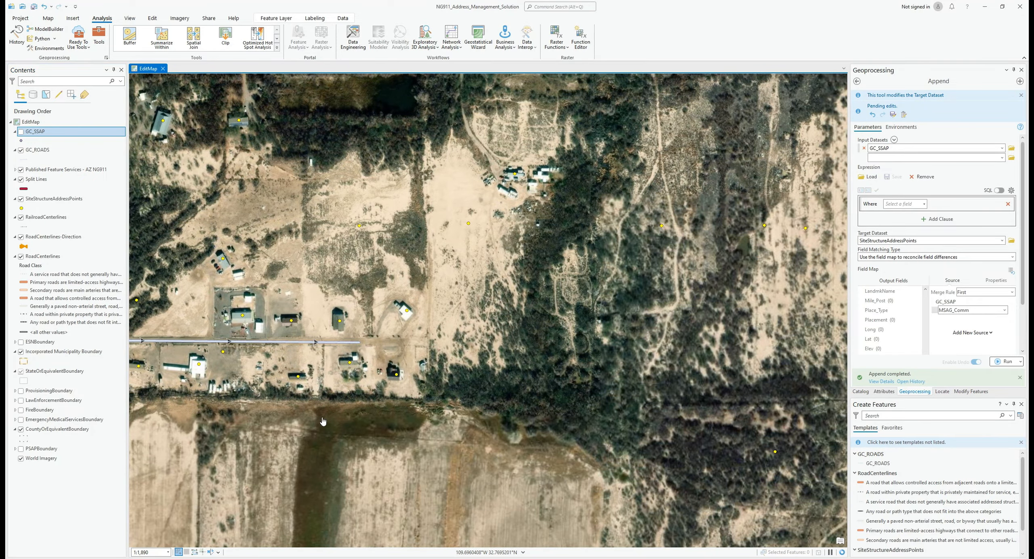
drag(317, 430, 455, 417)
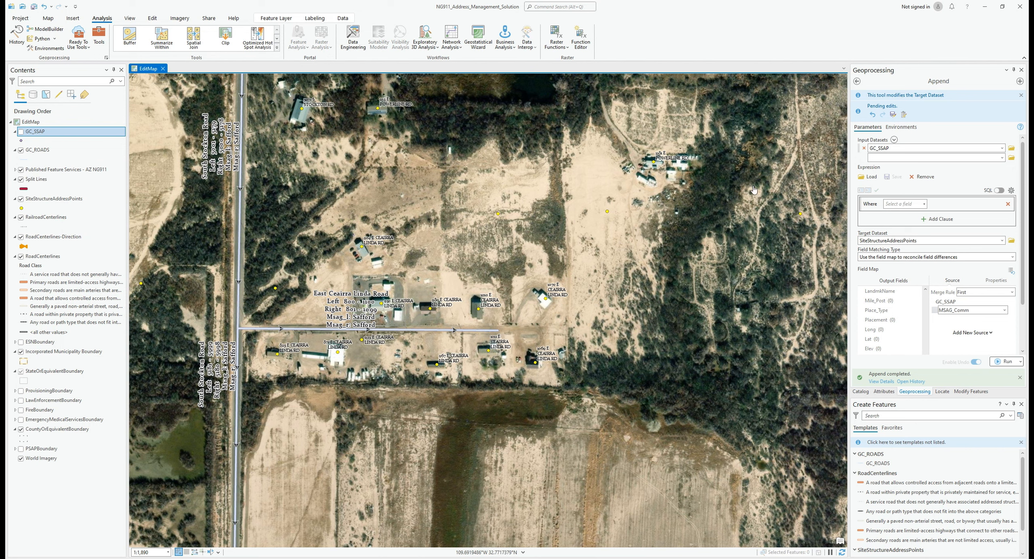
Review the SiteStructureAddressPoints attribute table across its fields, including Full Address, and close it.
right_click(41, 200)
click(52, 204)
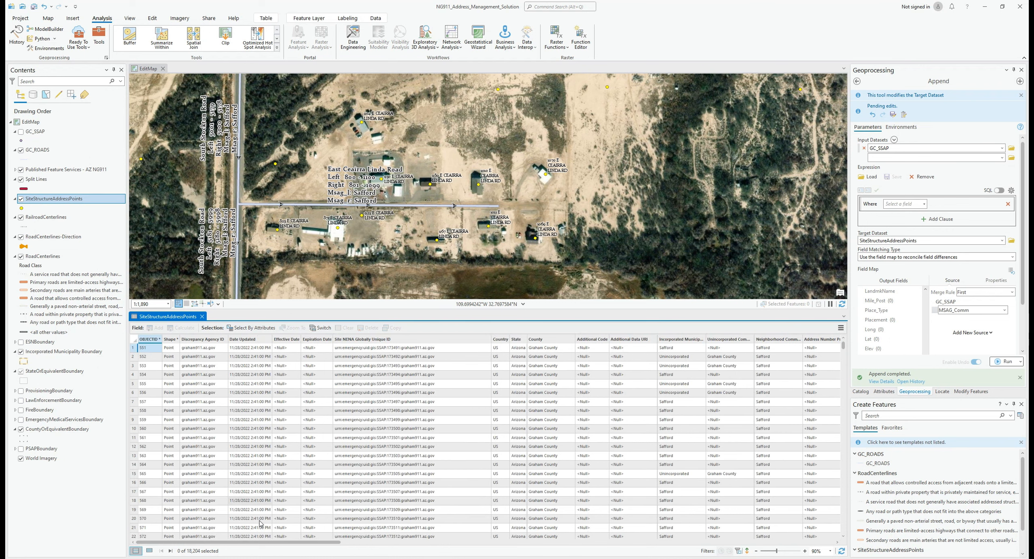
drag(257, 546, 775, 558)
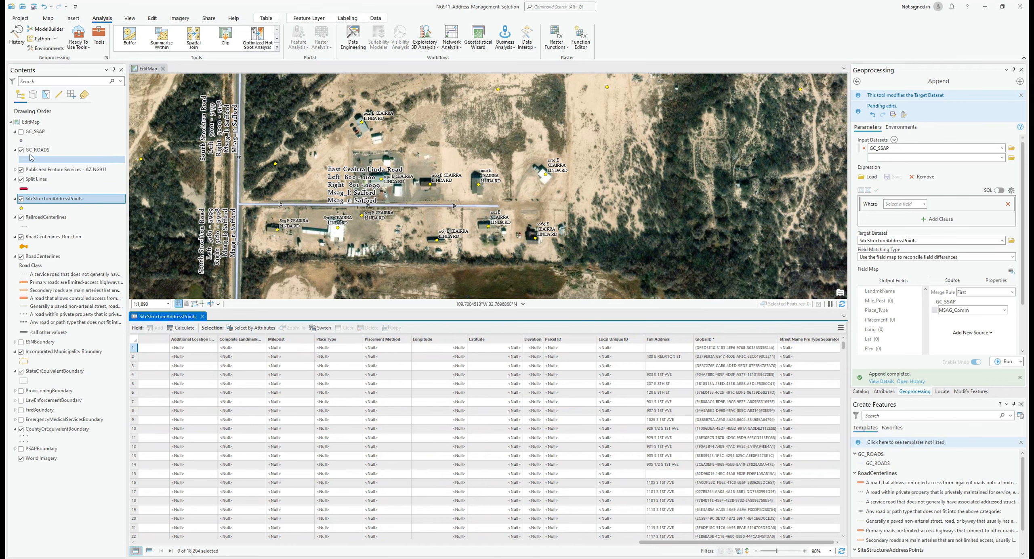
click(202, 316)
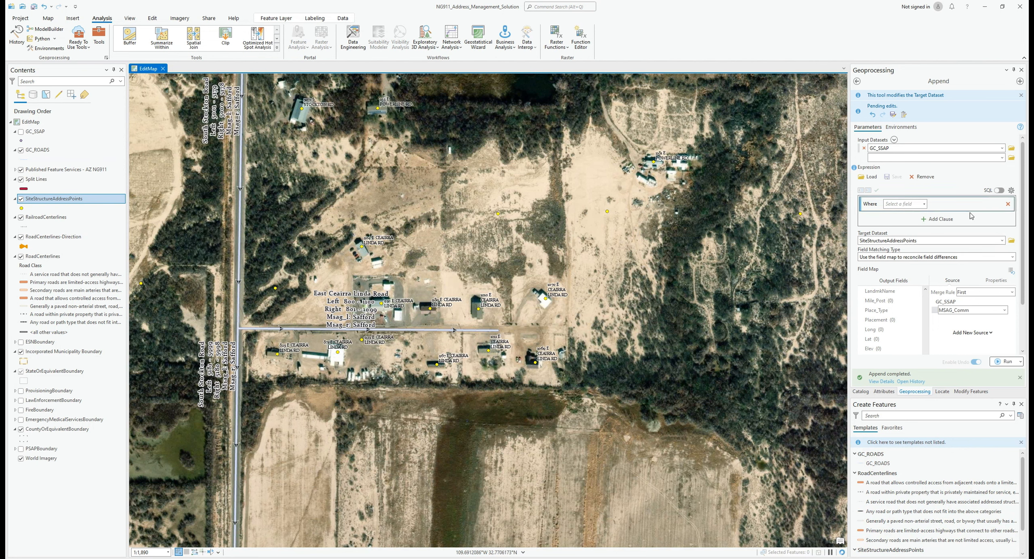
Set the Append tool's input dataset to GC_ROADS and its target dataset to RoadCenterlines.
click(1002, 148)
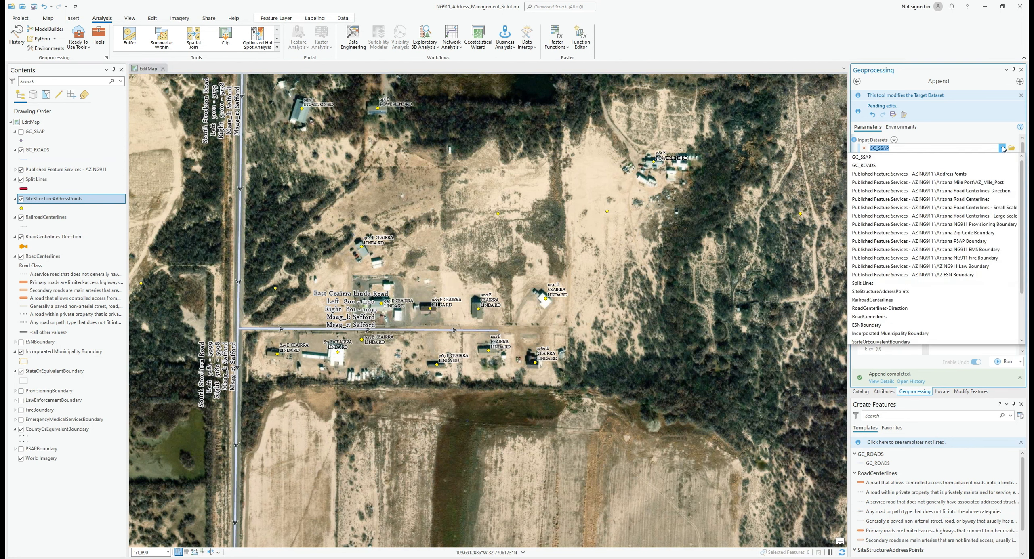
click(972, 165)
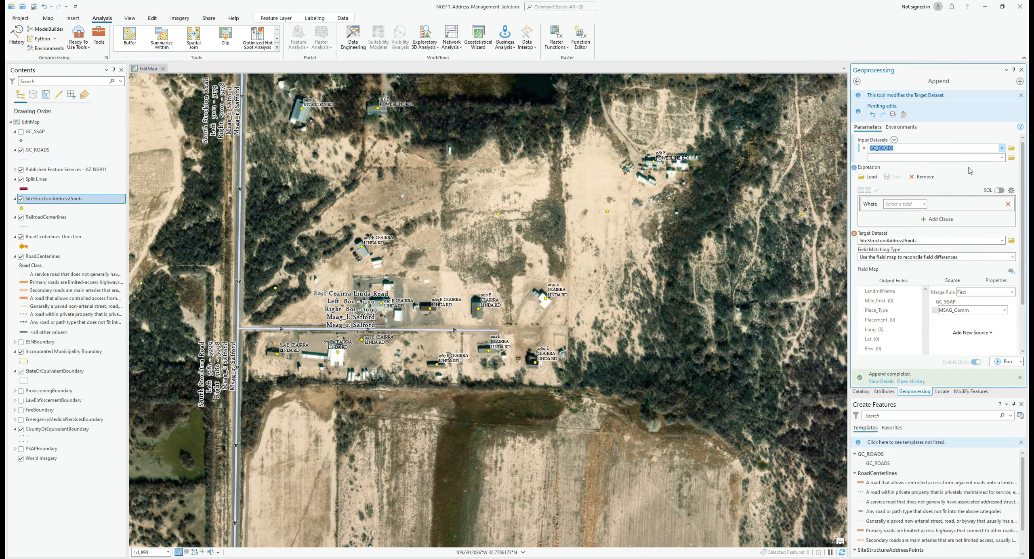
click(950, 241)
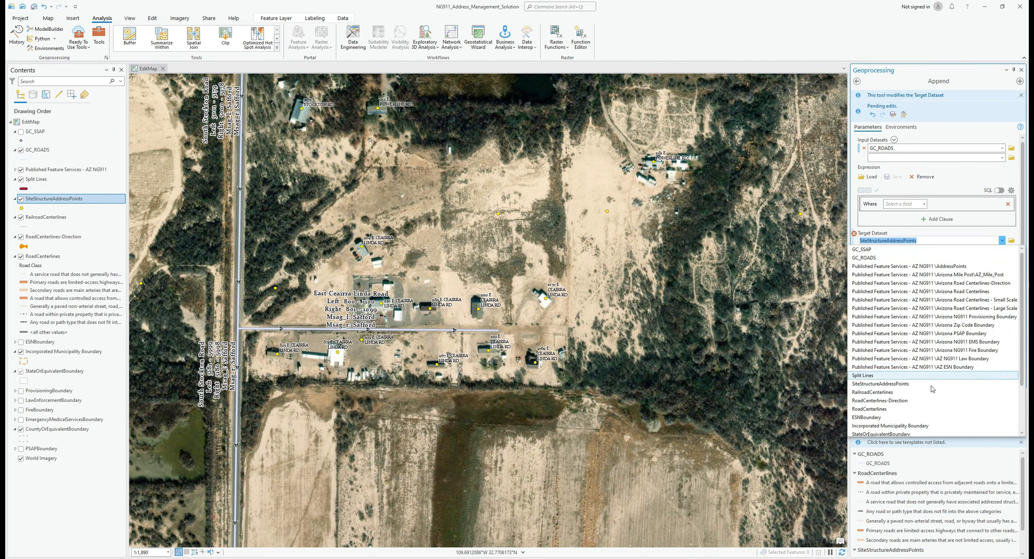
click(932, 410)
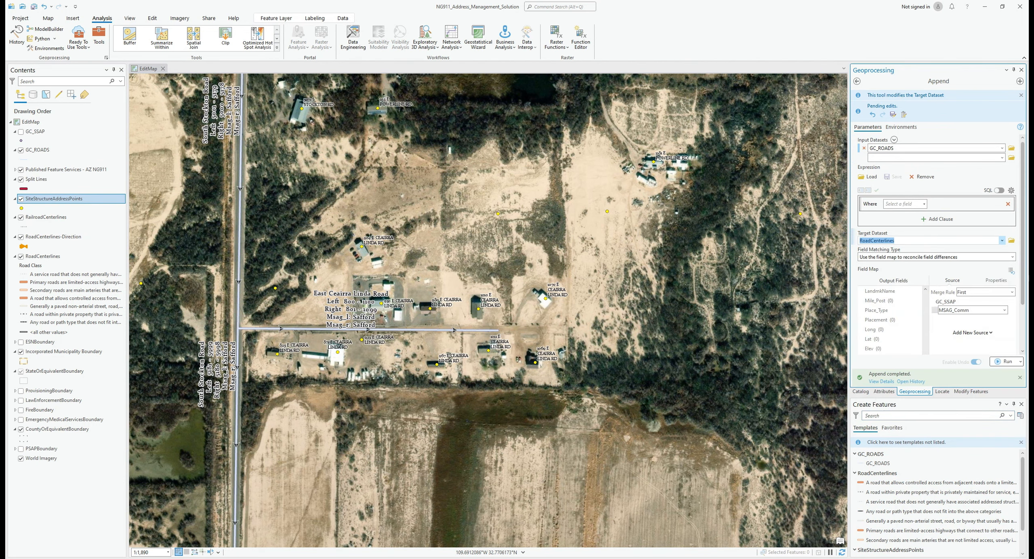
click(1013, 273)
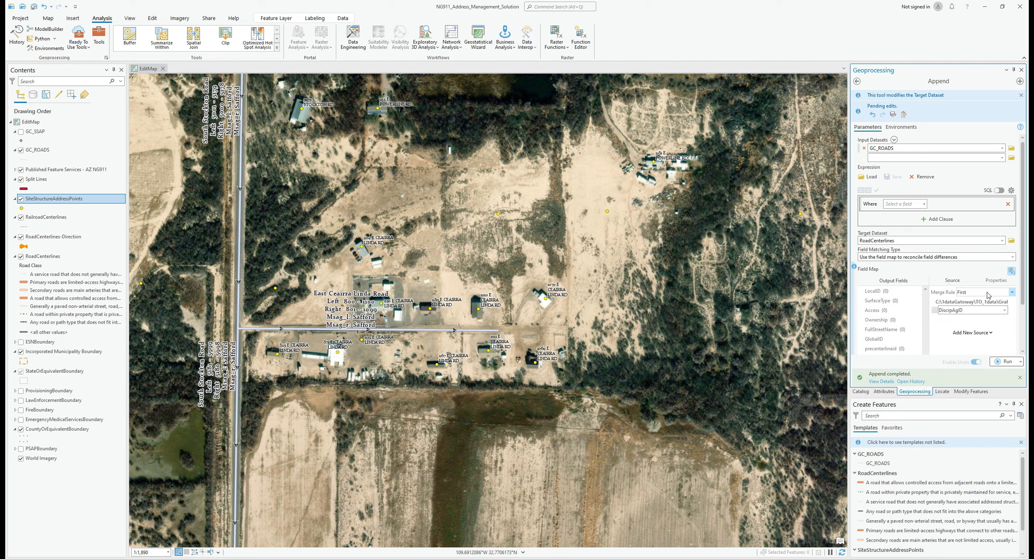
click(1004, 240)
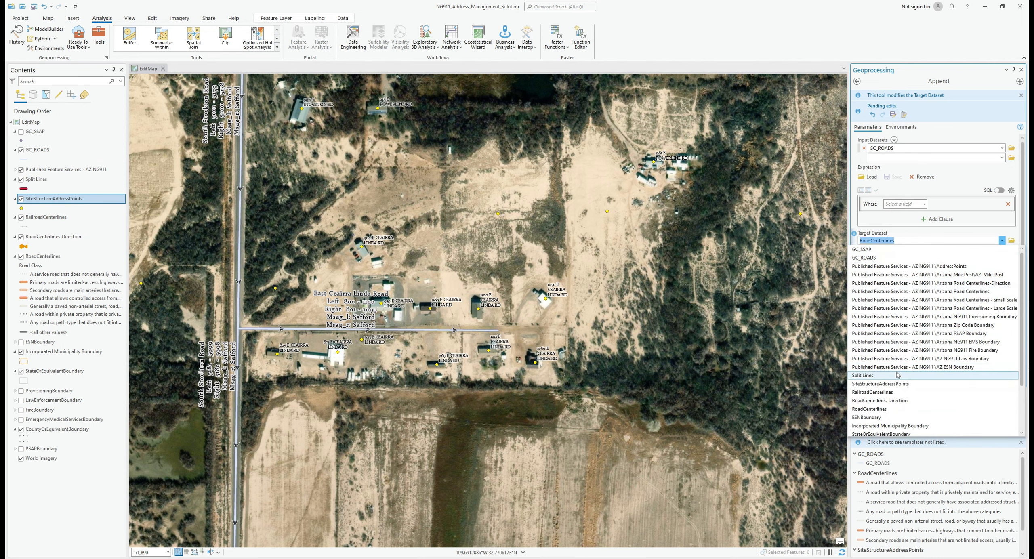
click(888, 409)
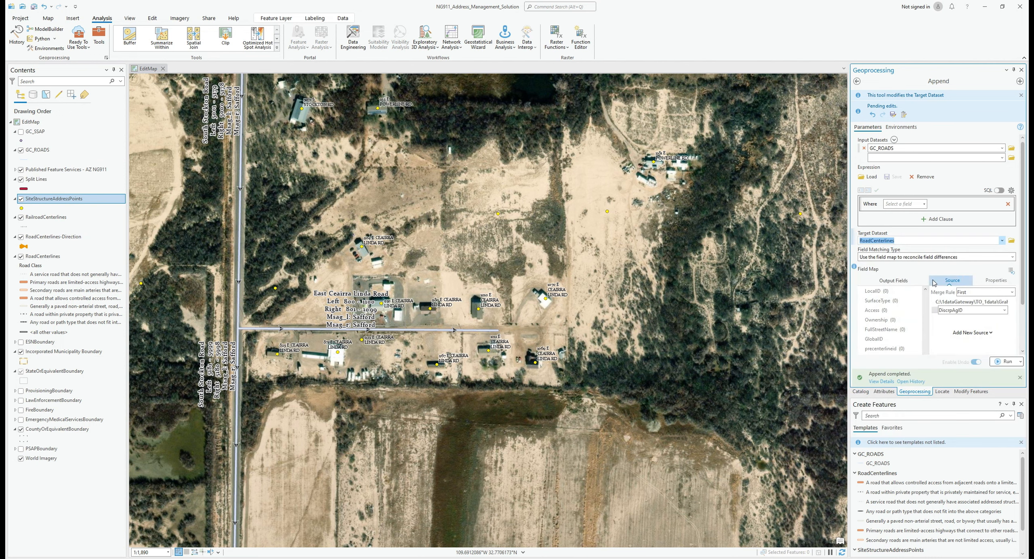
click(1013, 257)
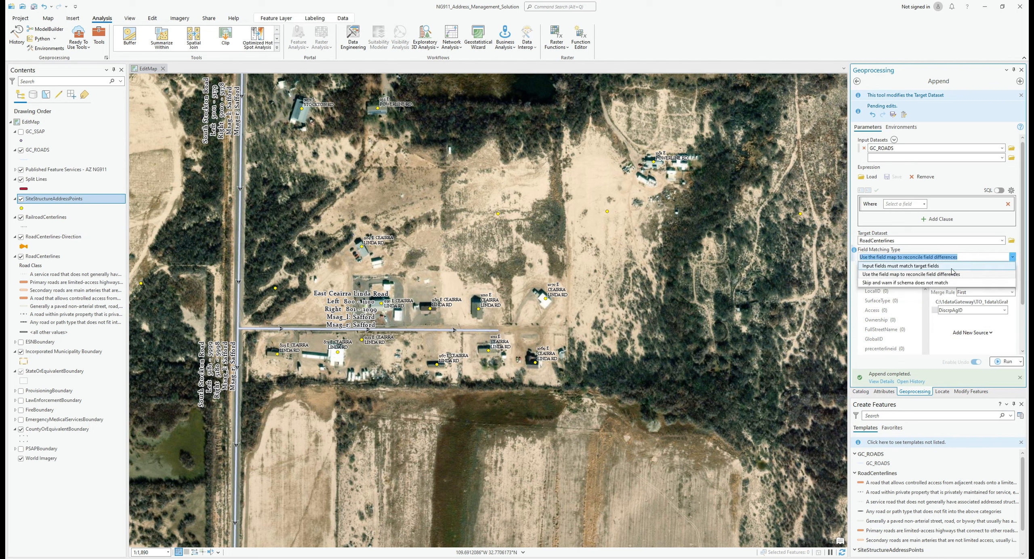
click(953, 273)
click(1012, 257)
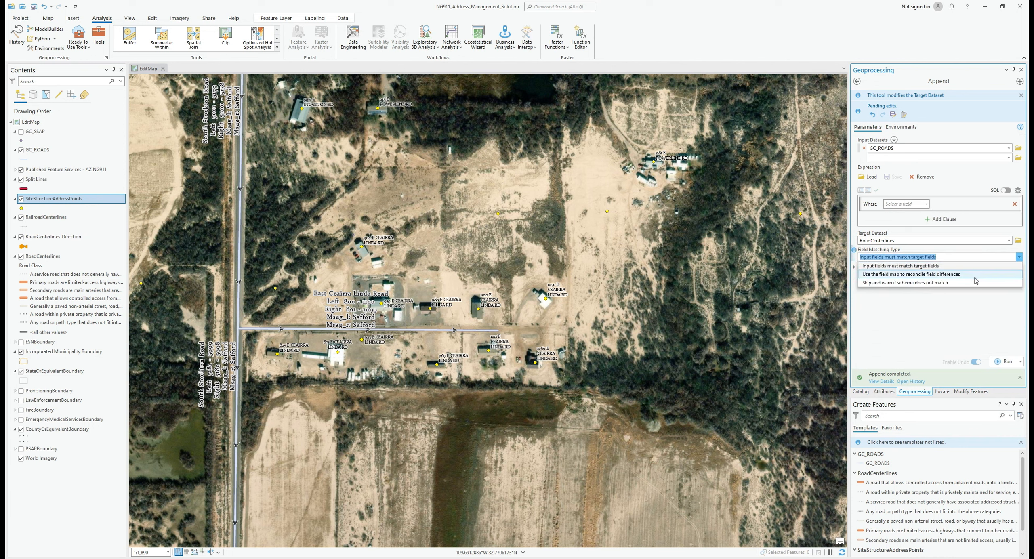
click(974, 275)
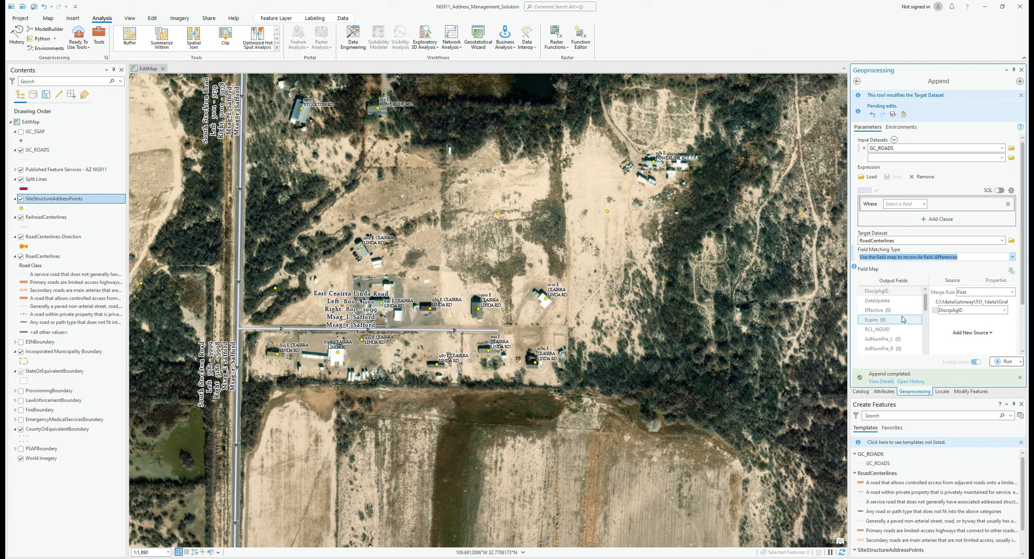
Check which GC_ROADS source fields are available for the unmapped St_PosMod output field.
scroll(902, 342, down, 5)
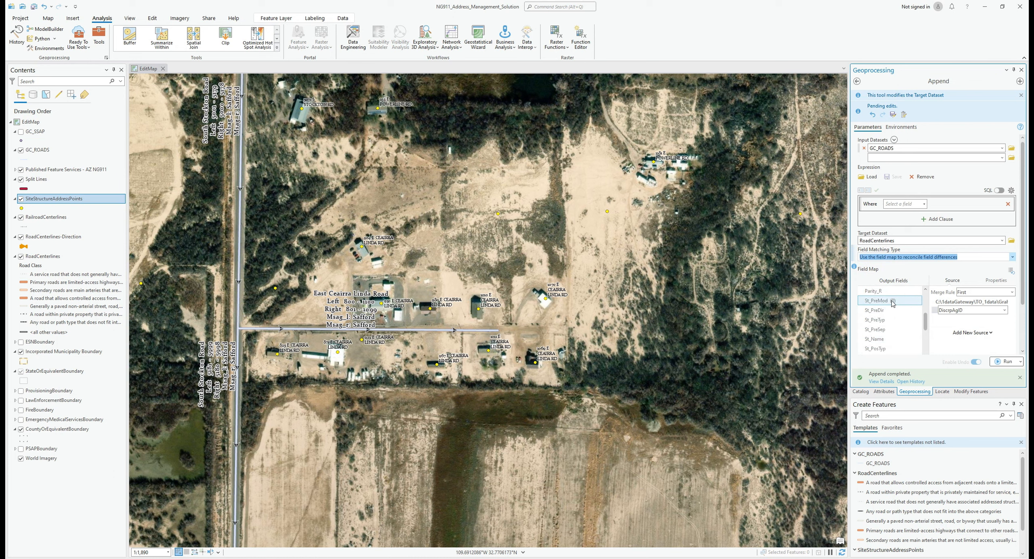
scroll(893, 303, down, 1)
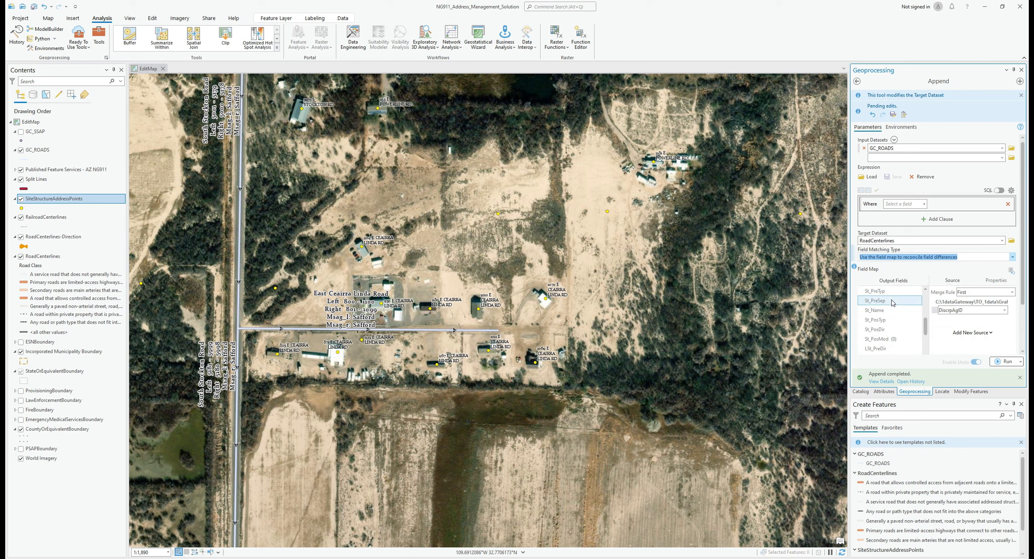
click(900, 339)
click(973, 302)
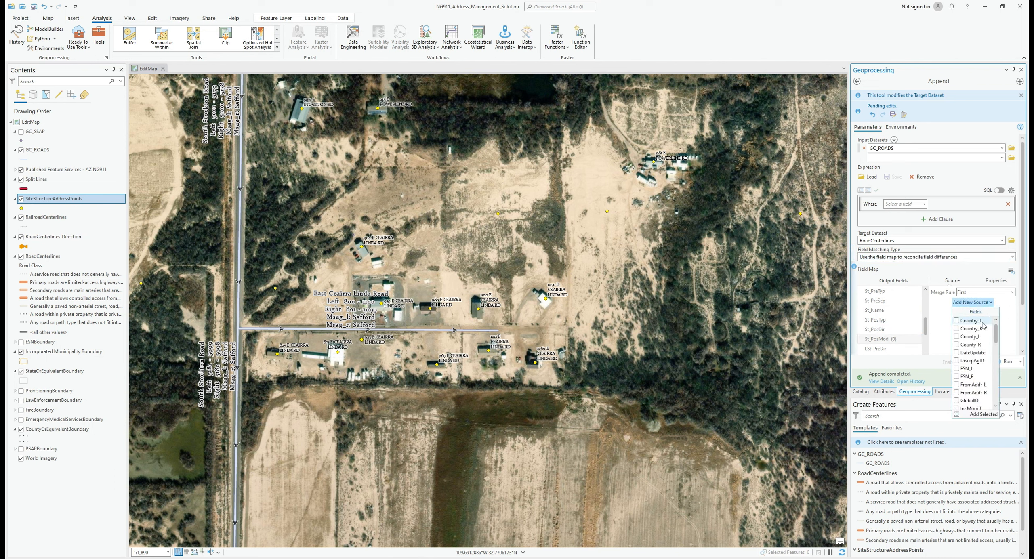
scroll(982, 349, down, 5)
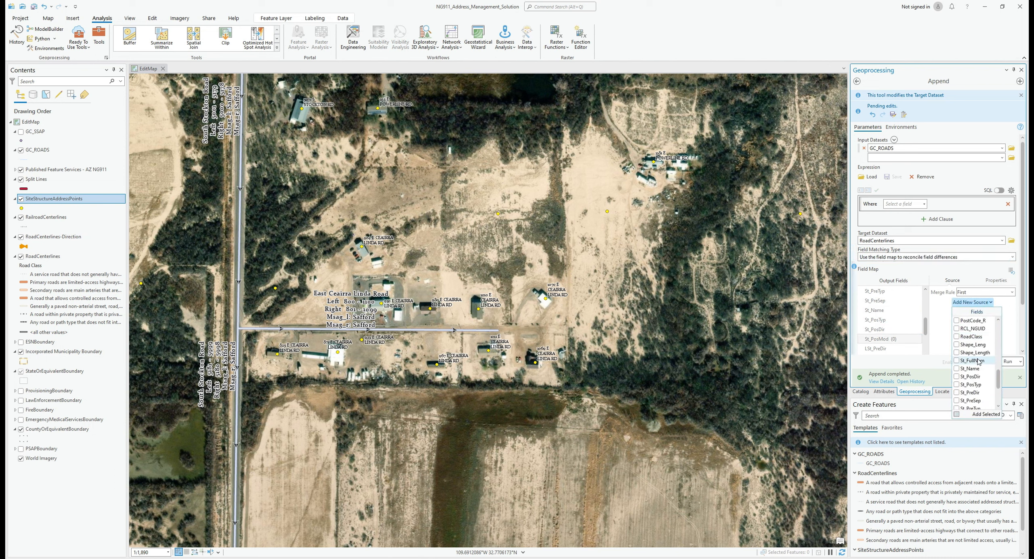
scroll(978, 375, down, 3)
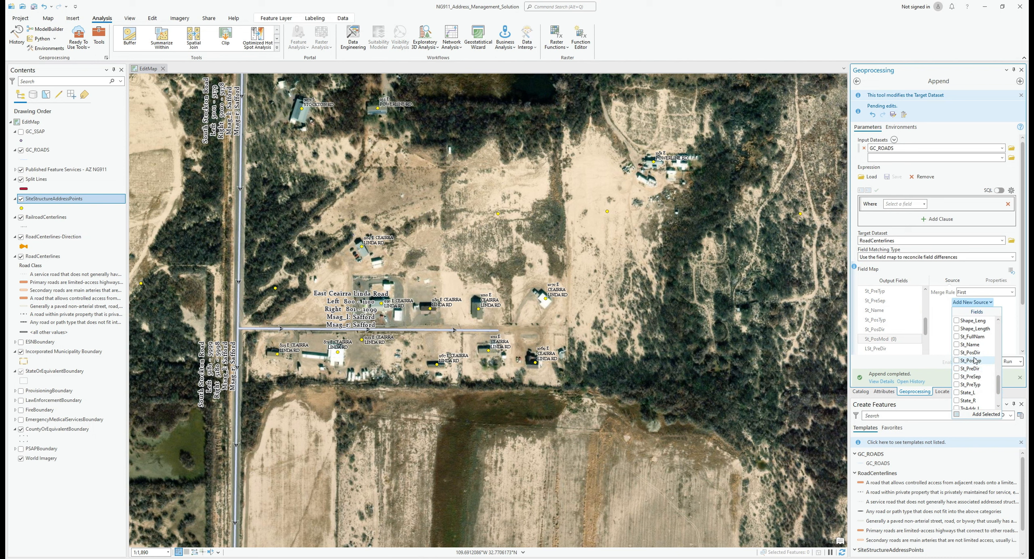
click(929, 330)
Look through the available GC_ROADS source fields for a match to the NbrhdCom_L output field.
drag(929, 330, 927, 370)
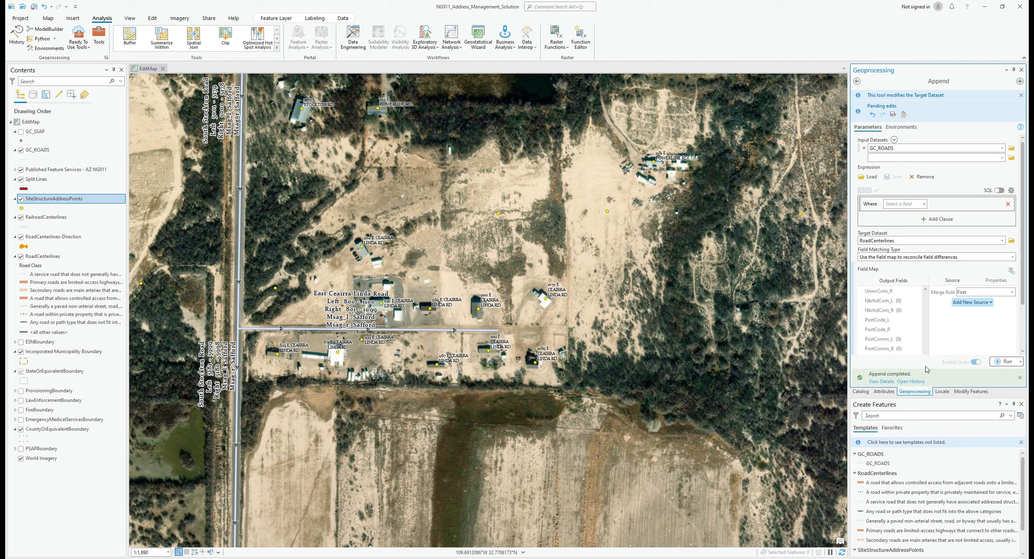
click(901, 302)
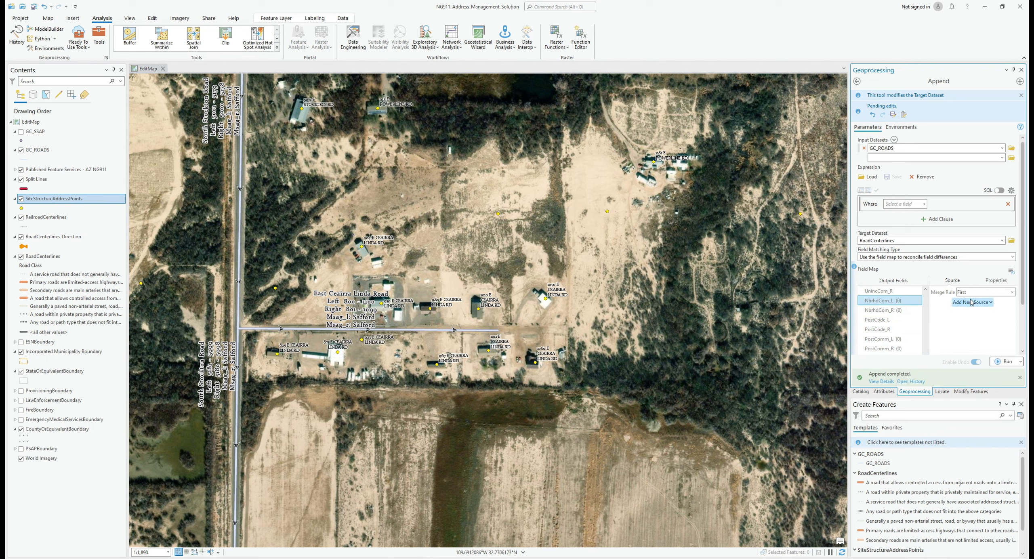
click(987, 304)
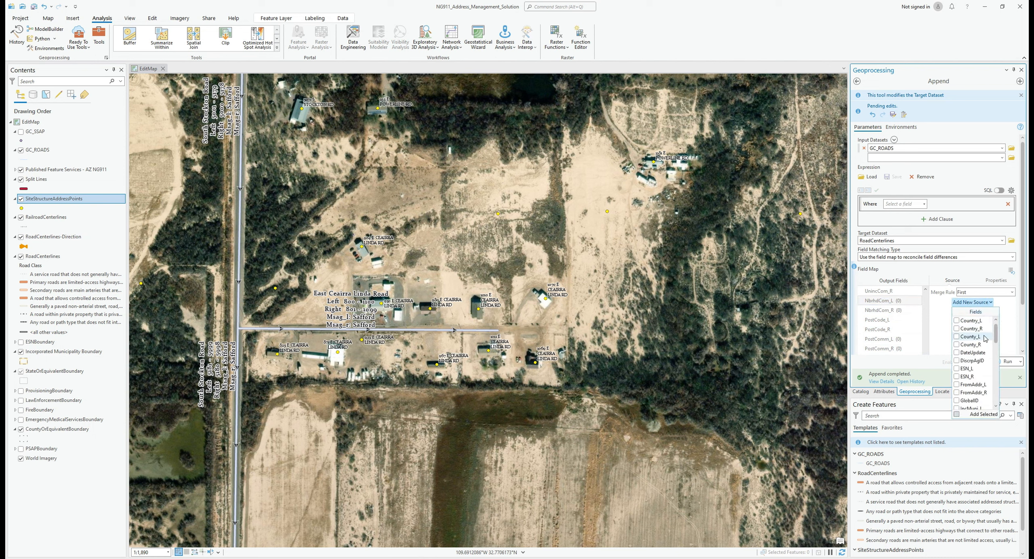
scroll(985, 341, down, 6)
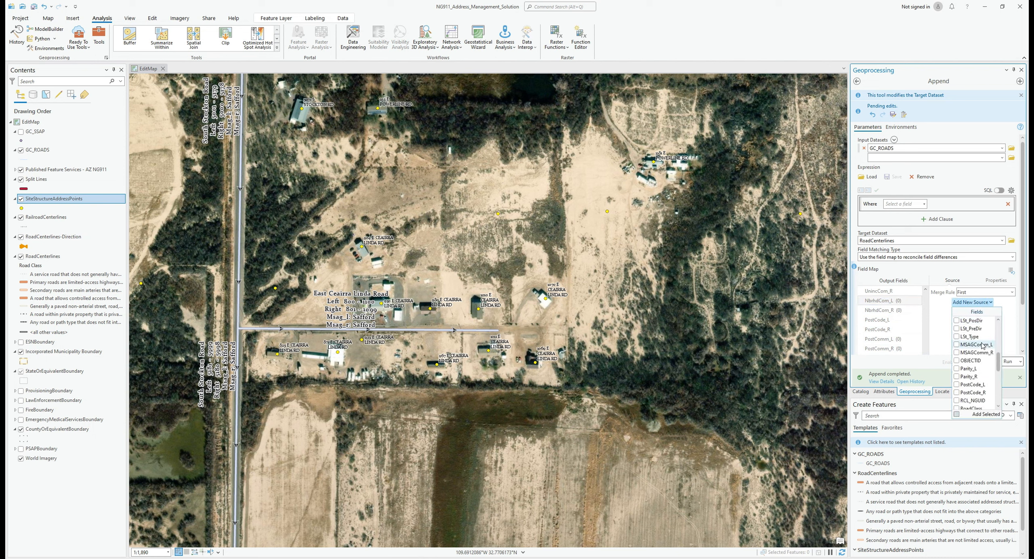
scroll(983, 347, down, 5)
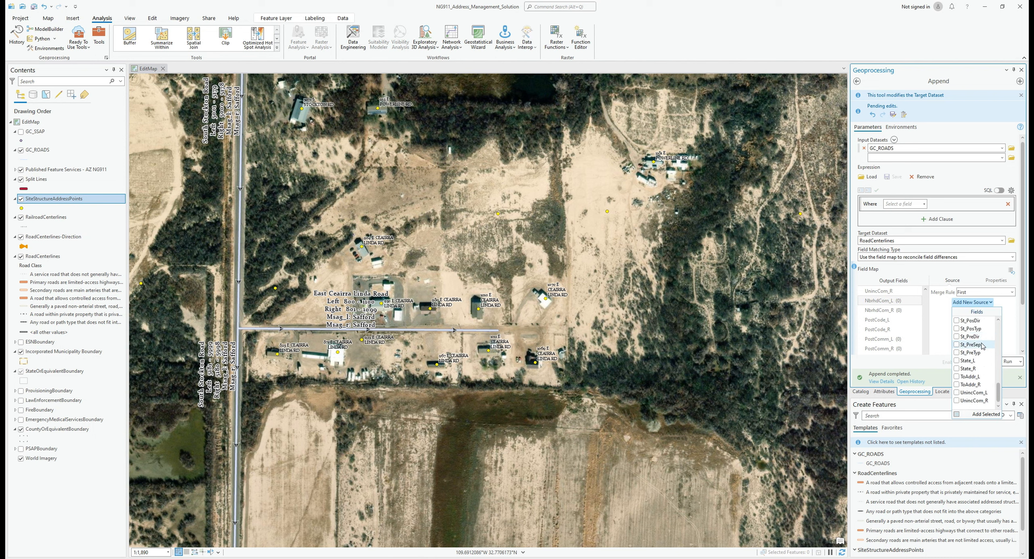
scroll(983, 367, up, 3)
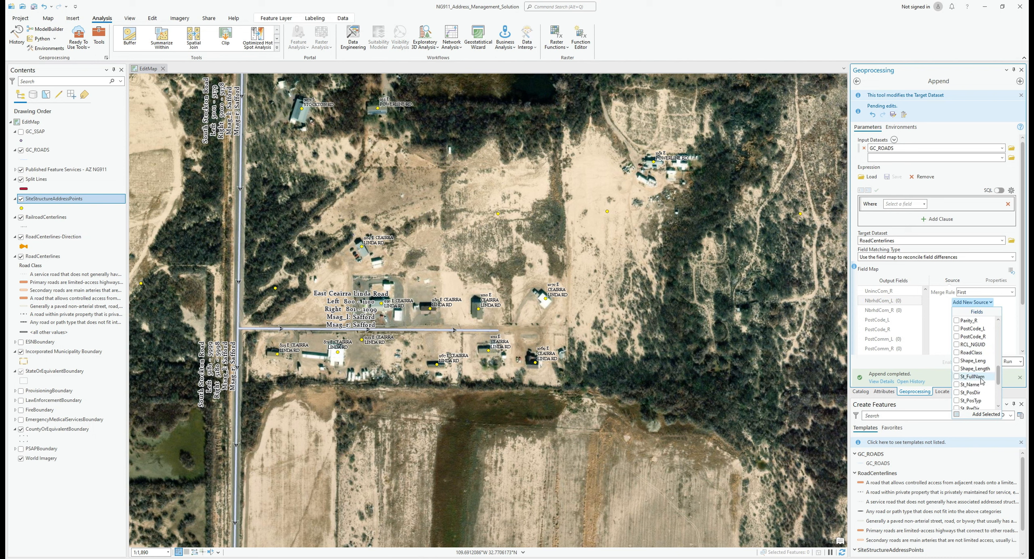
Look through the available GC_ROADS source fields for a match to the PostComm_L output field.
click(904, 343)
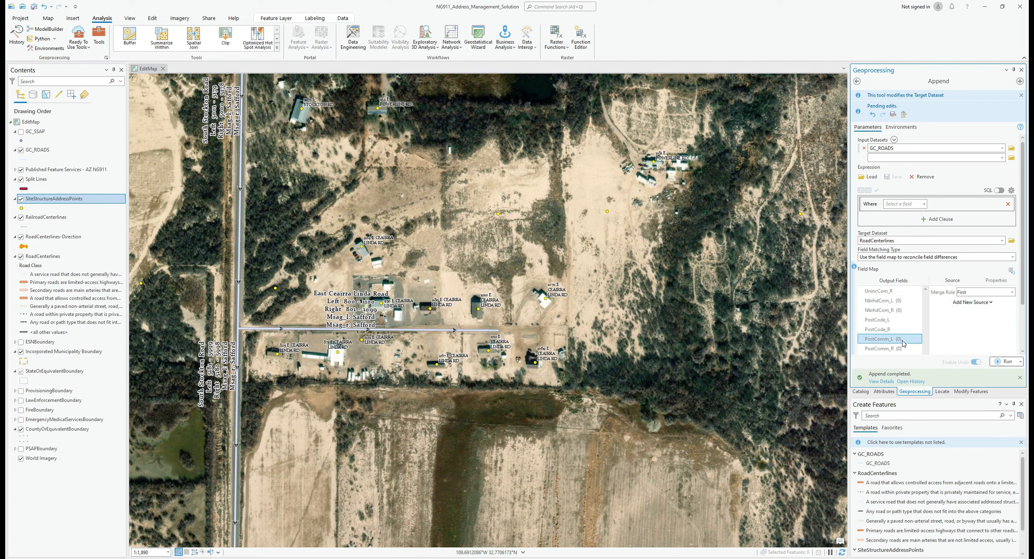
click(991, 303)
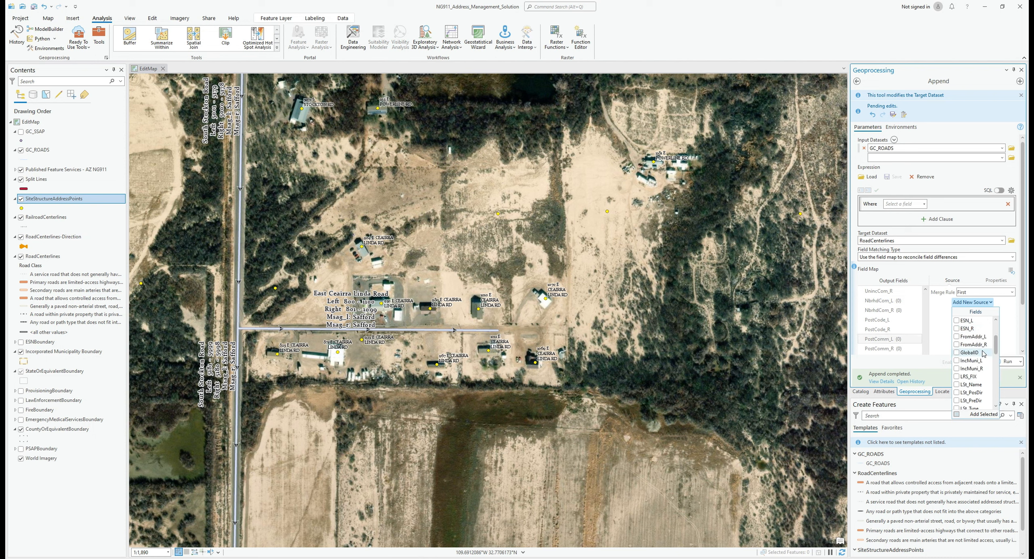
scroll(984, 353, down, 3)
scroll(983, 354, down, 5)
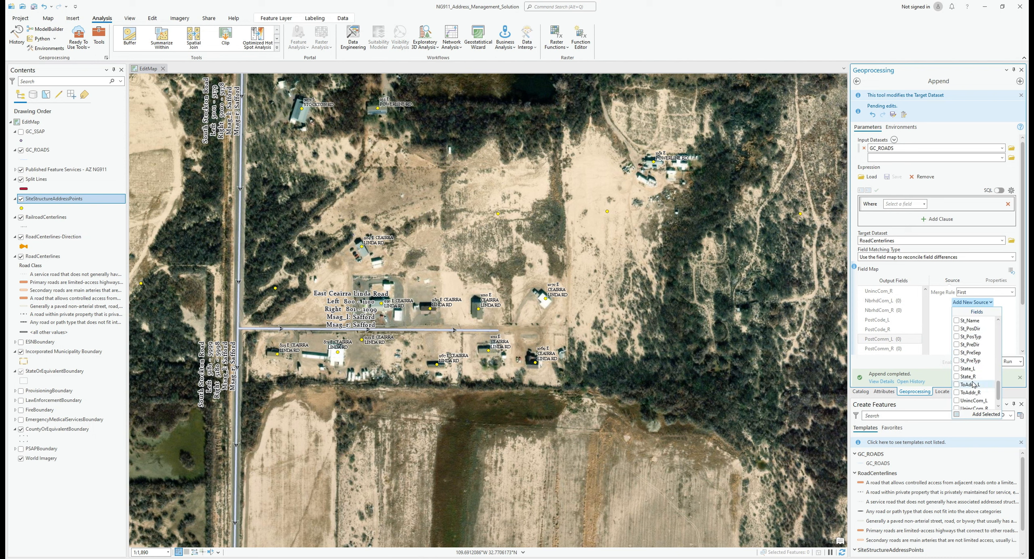
scroll(973, 385, down, 2)
scroll(916, 338, down, 3)
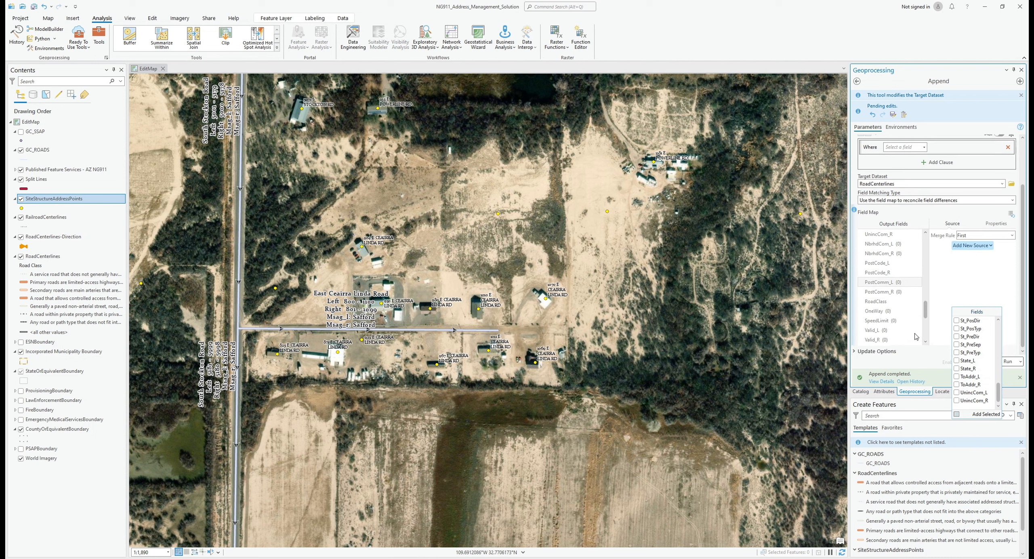
Check the remaining output fields in the field map and run the Append of GC_ROADS into RoadCenterlines.
click(926, 314)
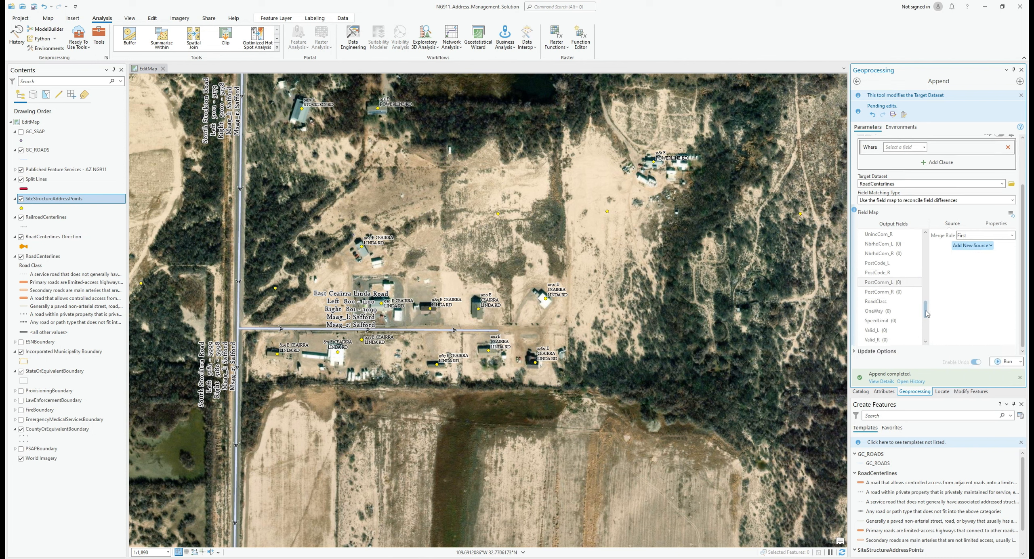
drag(927, 314, 926, 335)
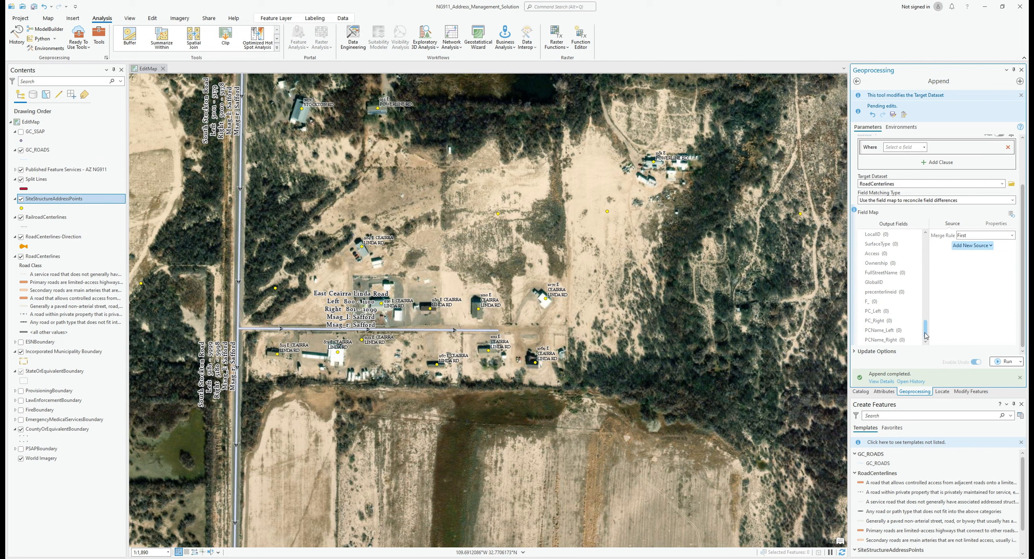
click(1006, 362)
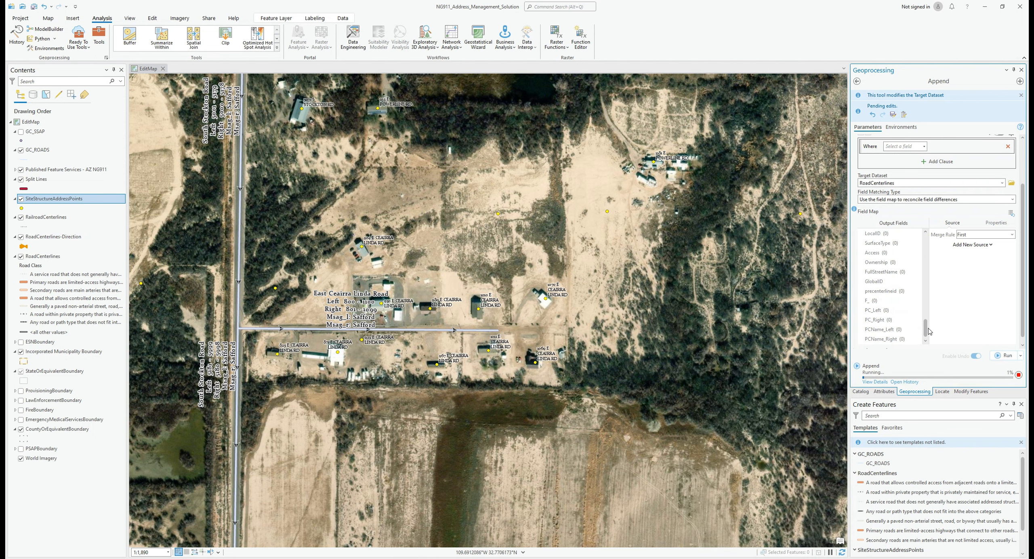
Remove the GC_SSAP layer from the map.
right_click(36, 136)
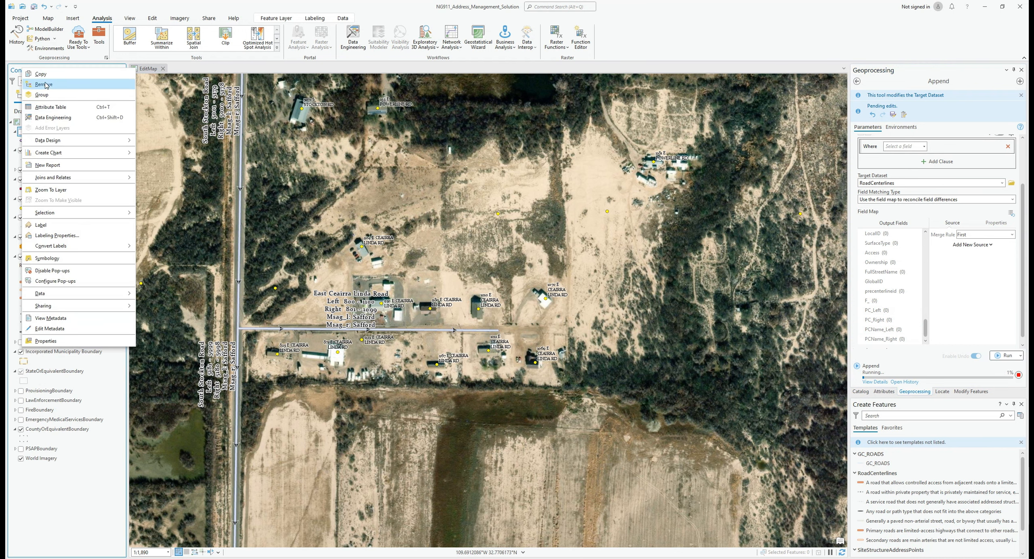
key(Escape)
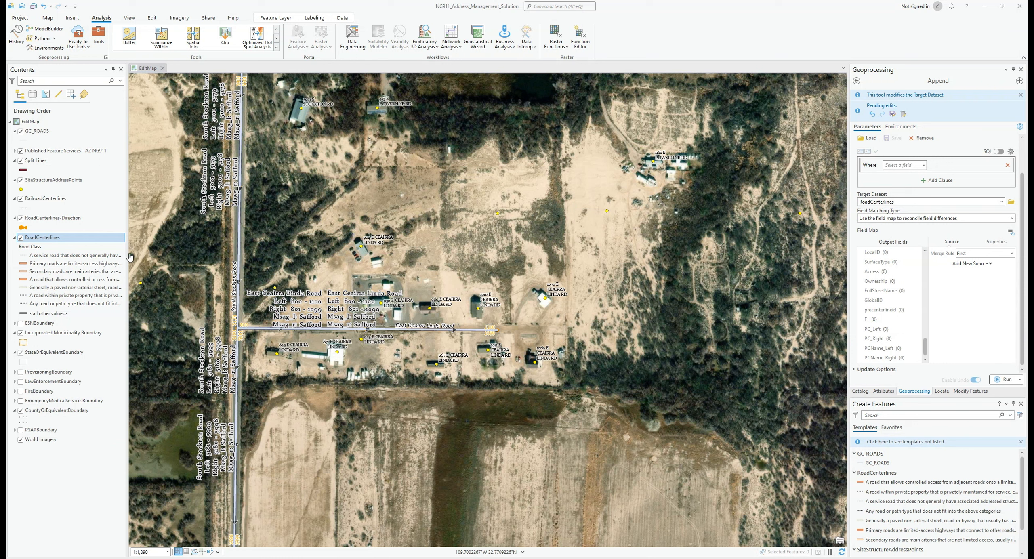
Review the RoadCenterlines attribute table across its fields, close it, and inspect the road centerlines on the map around East Ceairra Linda Road.
right_click(45, 239)
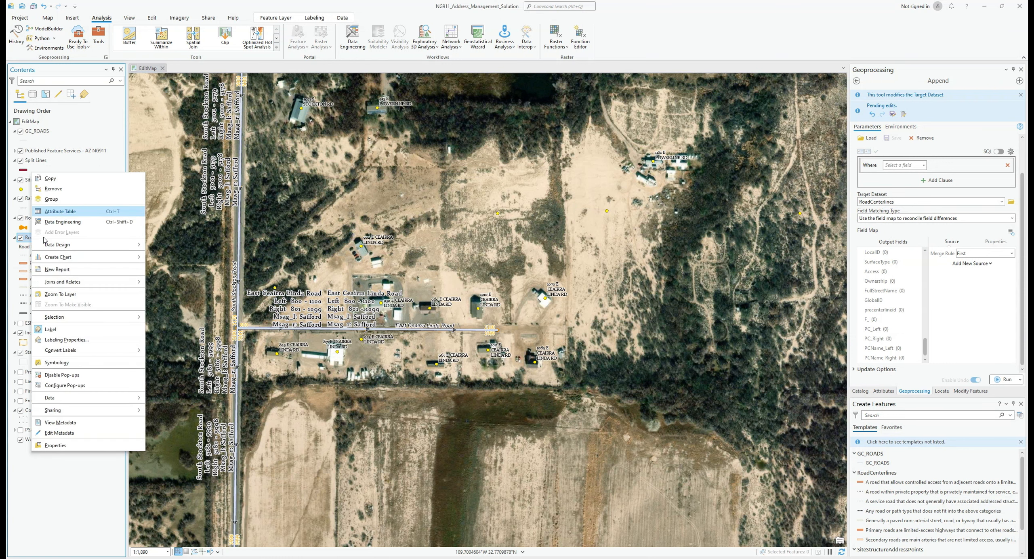
click(54, 212)
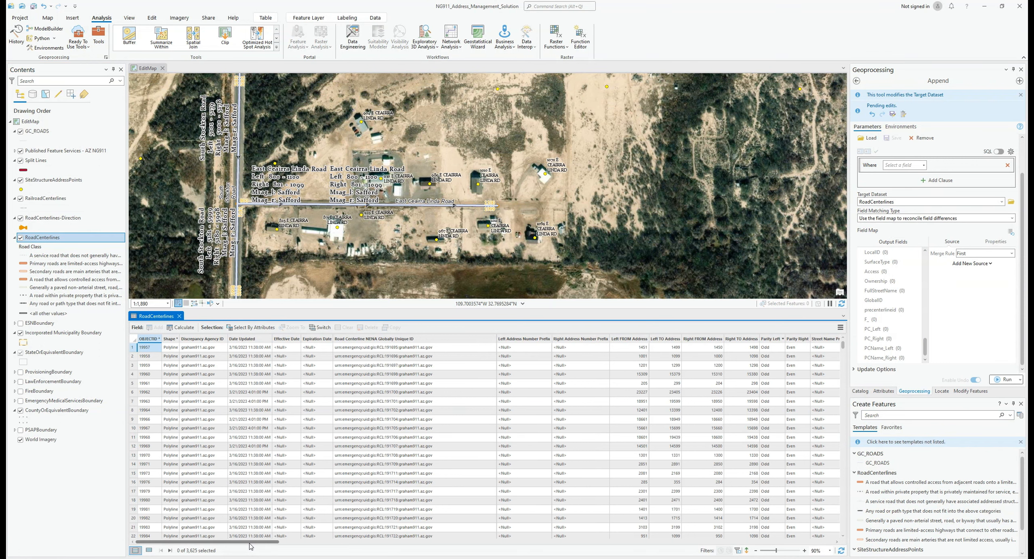
drag(251, 544, 278, 544)
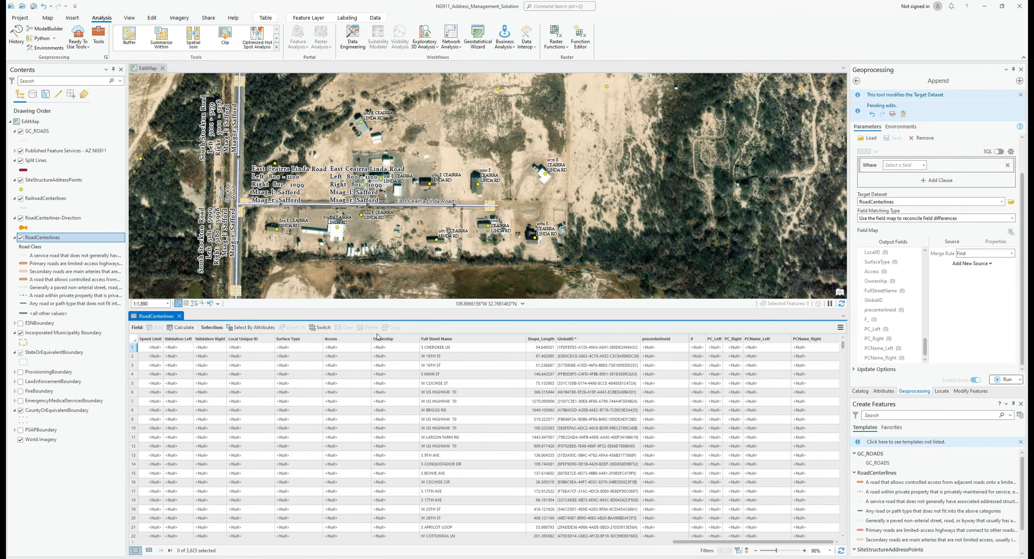
click(179, 316)
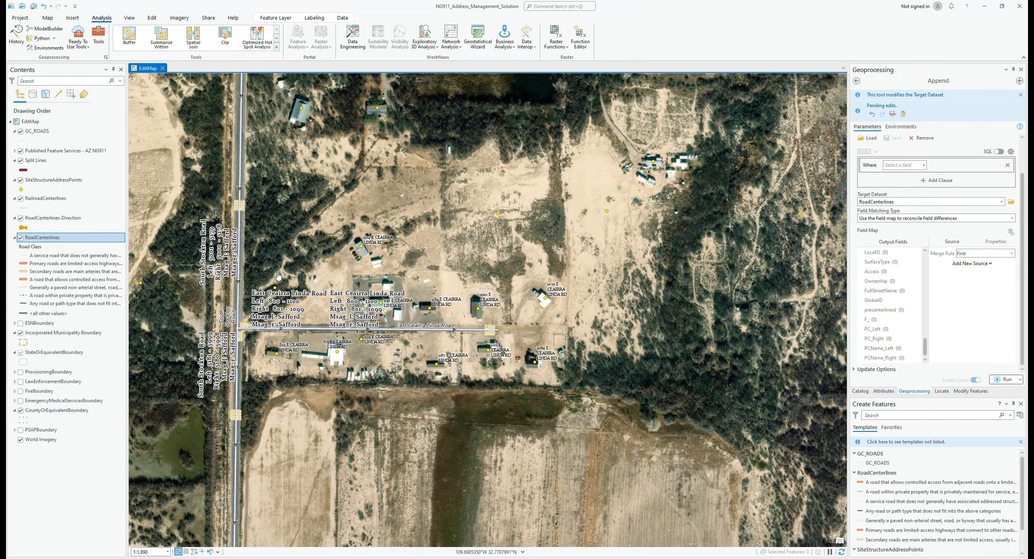
scroll(290, 301, down, 2)
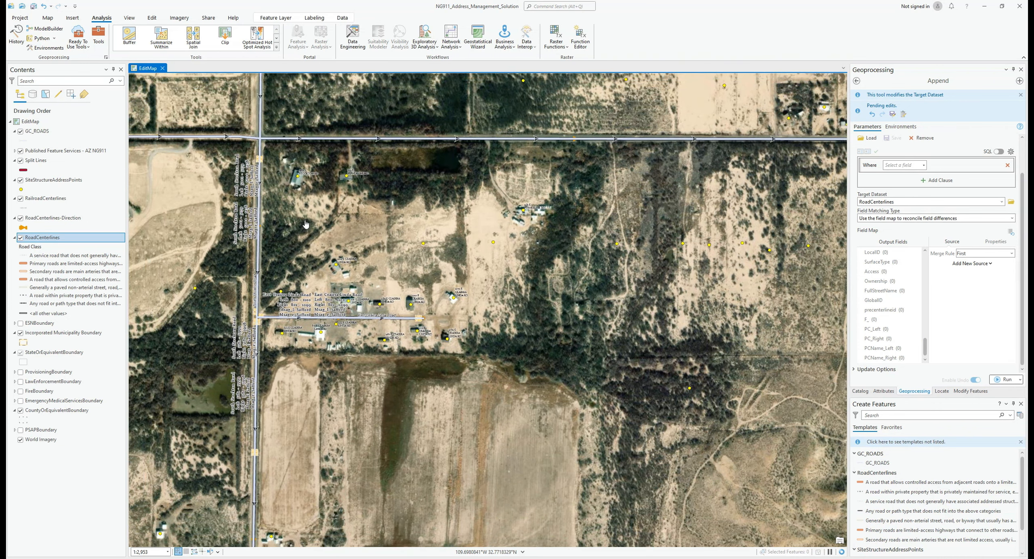
drag(306, 225, 256, 294)
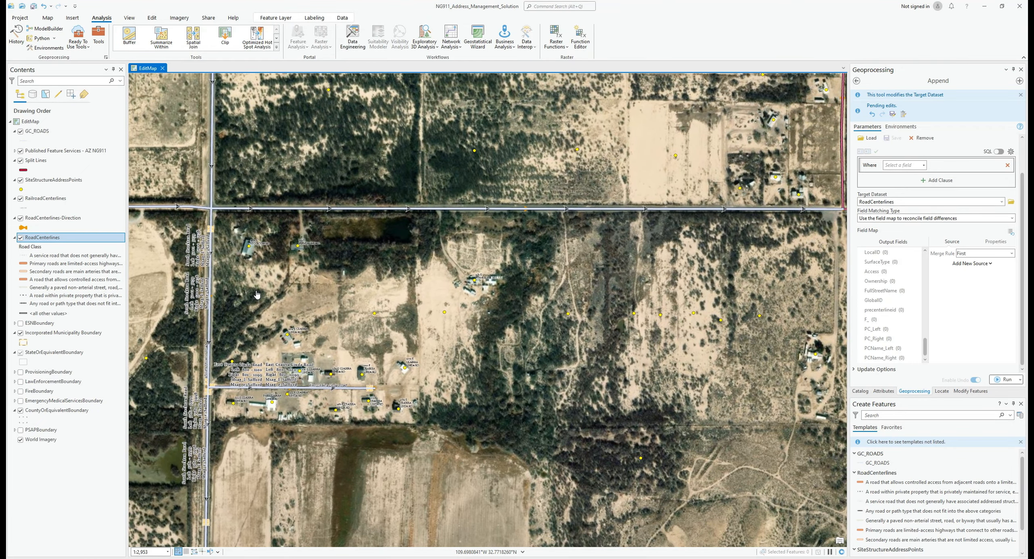
scroll(456, 256, up, 1)
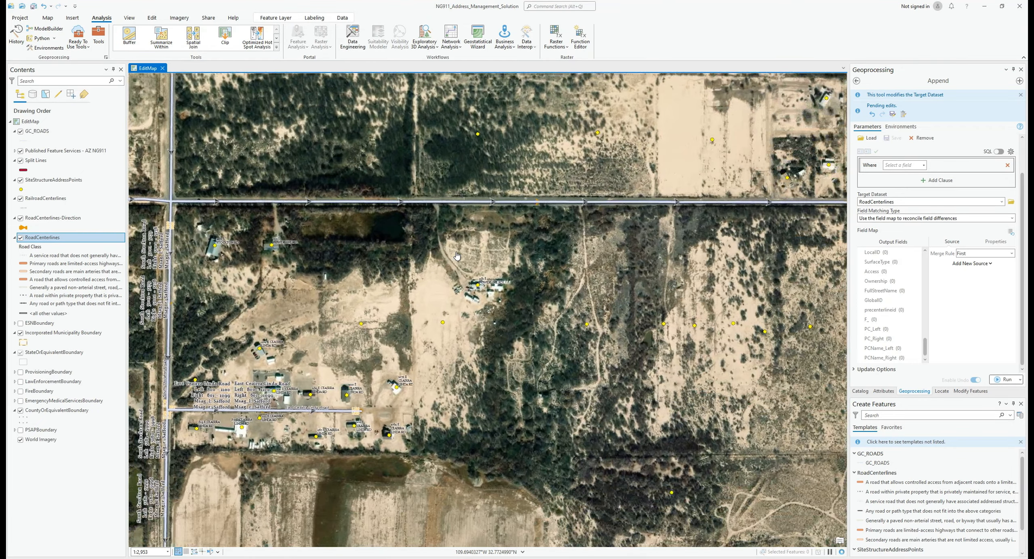